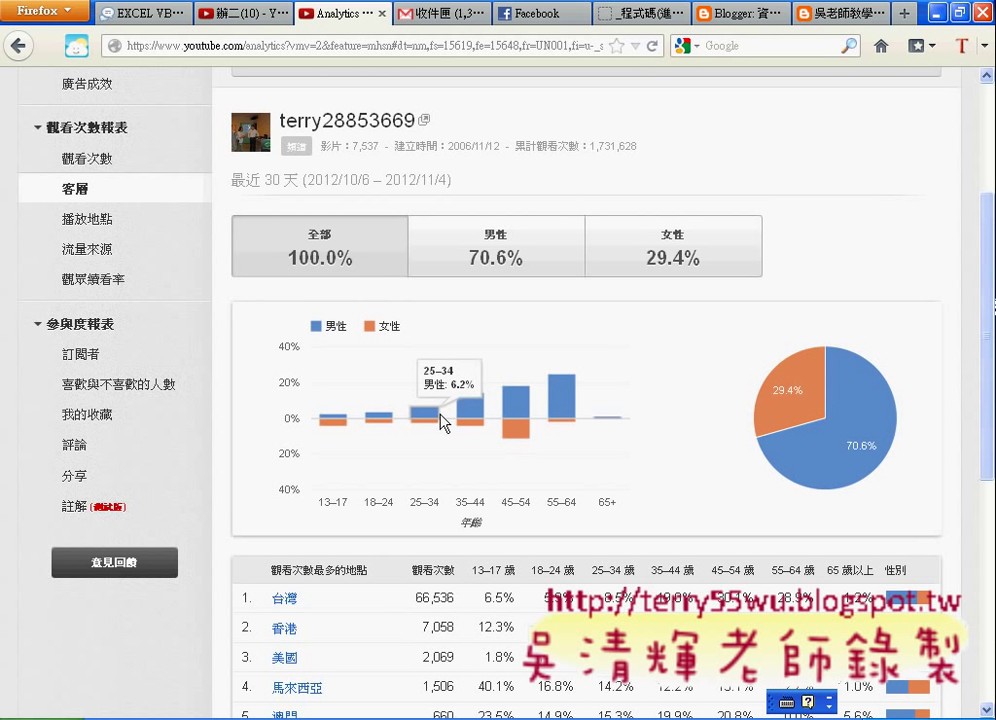
Open the 觀眾續看率 audience retention report showing average view duration over the last 30 days.
scroll(556, 408, "down", 3)
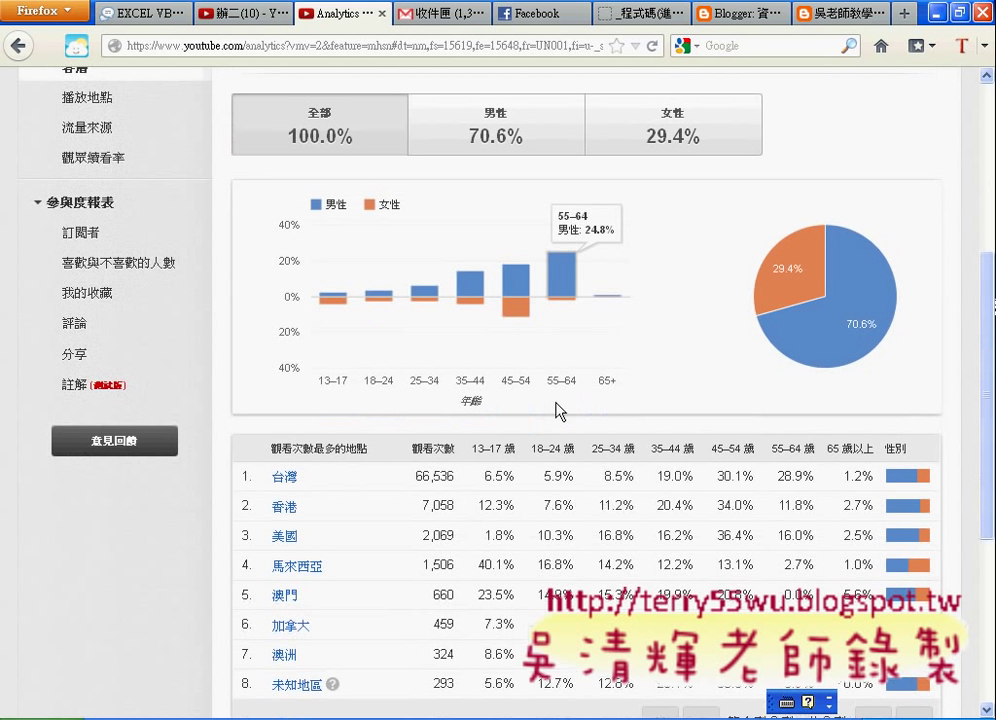
scroll(440, 420, "down", 1)
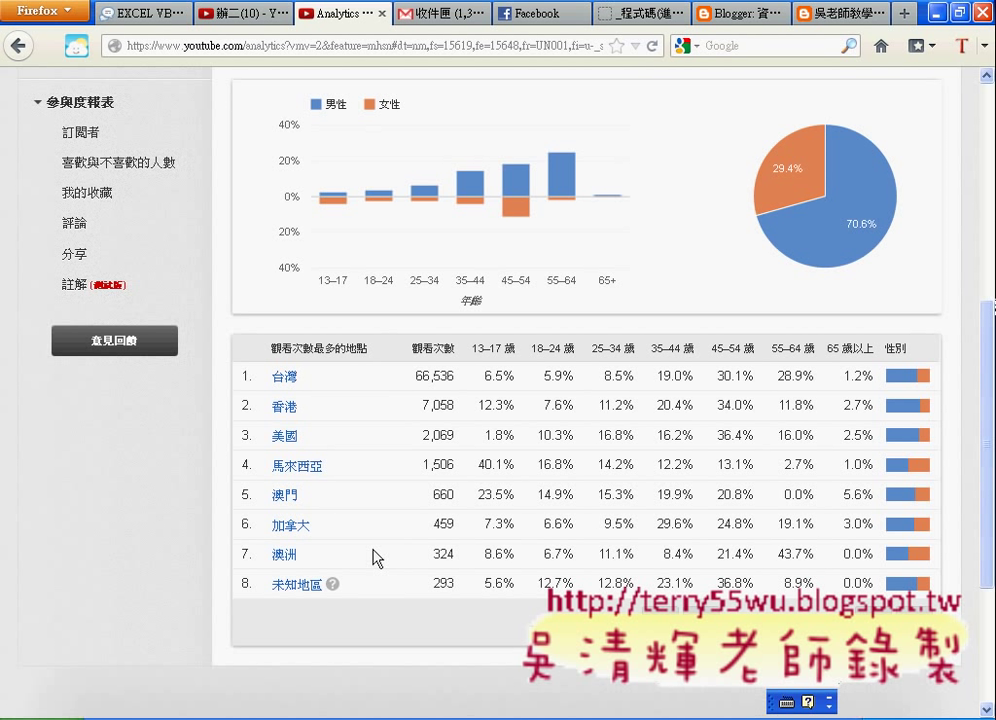
scroll(377, 556, "up", 1)
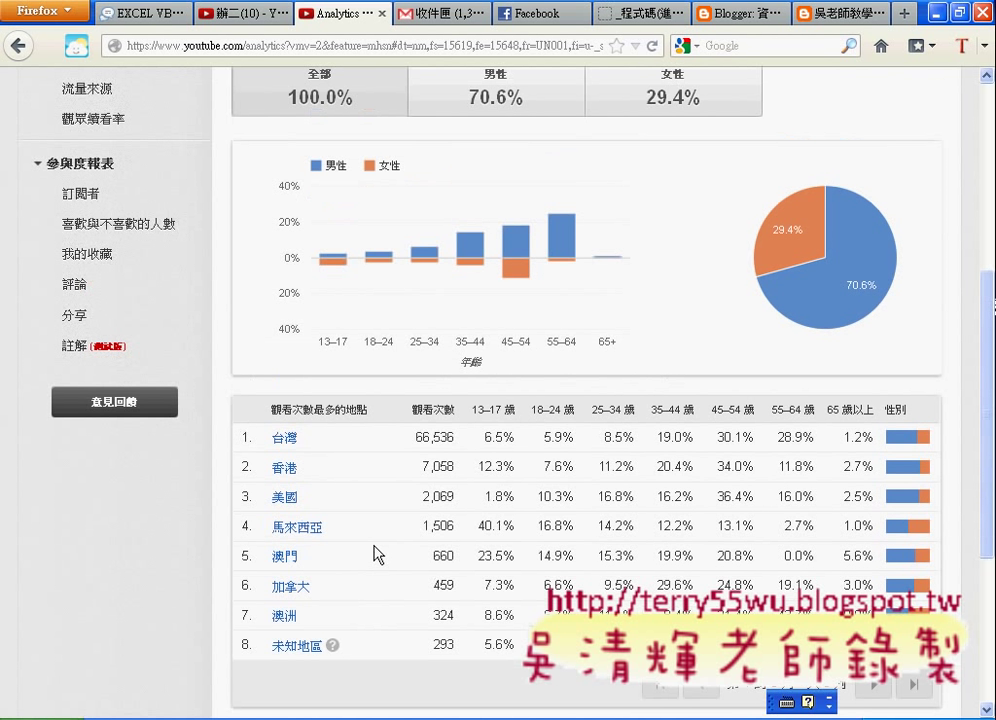
scroll(377, 556, "up", 3)
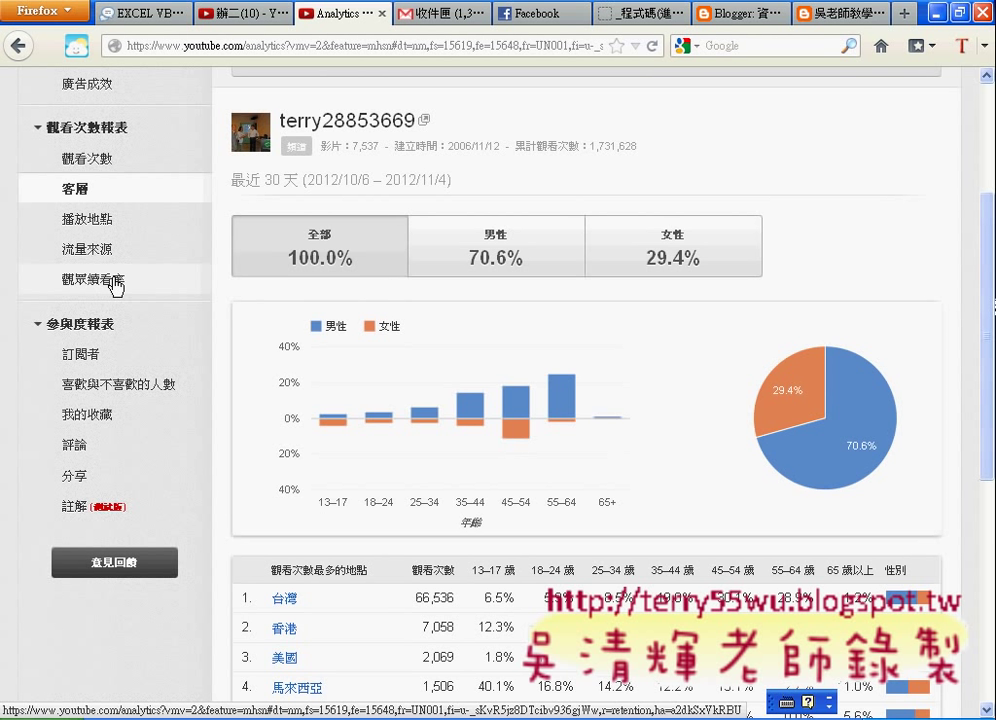
left_click(116, 287)
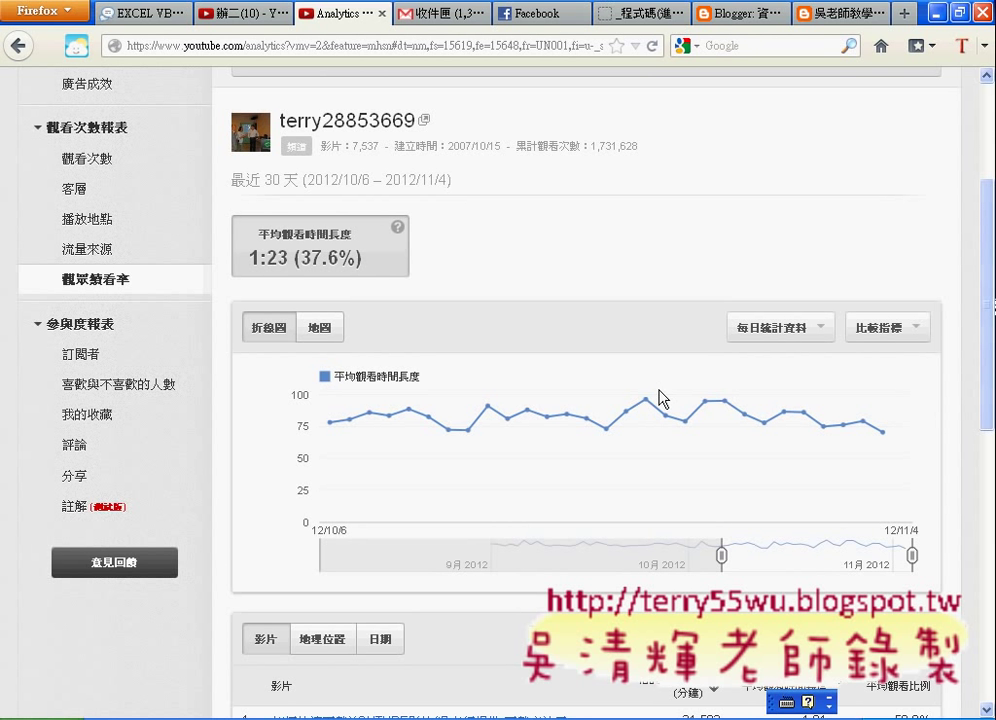
Open 問題19OK.xlsm from the Q1-Q50 完成 folder to show the student score table.
left_click(621, 705)
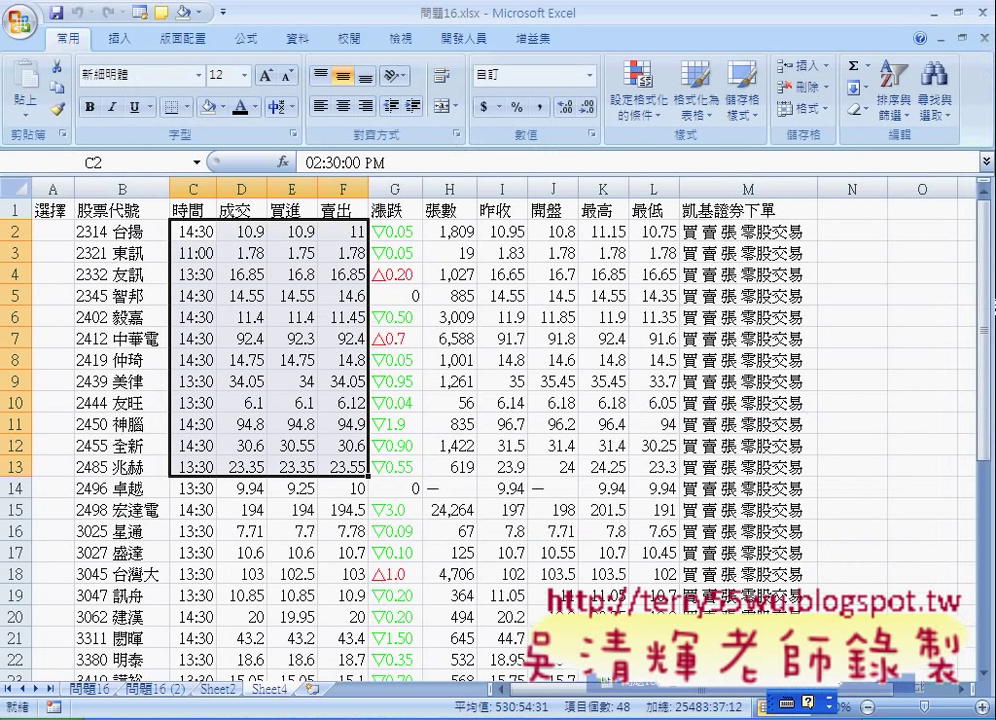
key("alt+Tab")
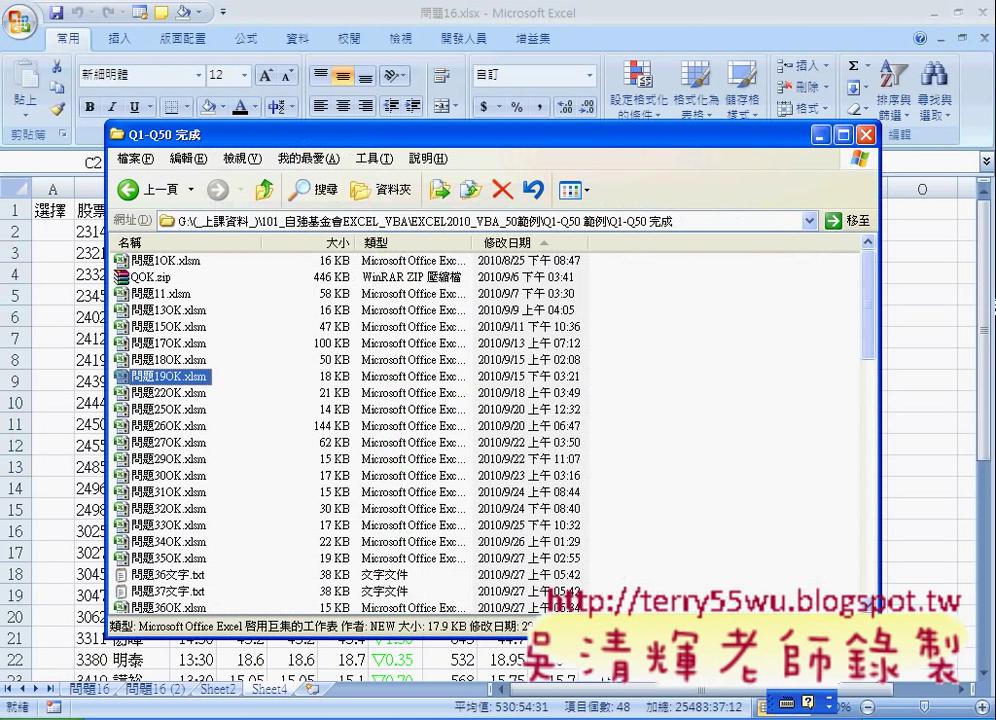
left_click(268, 410)
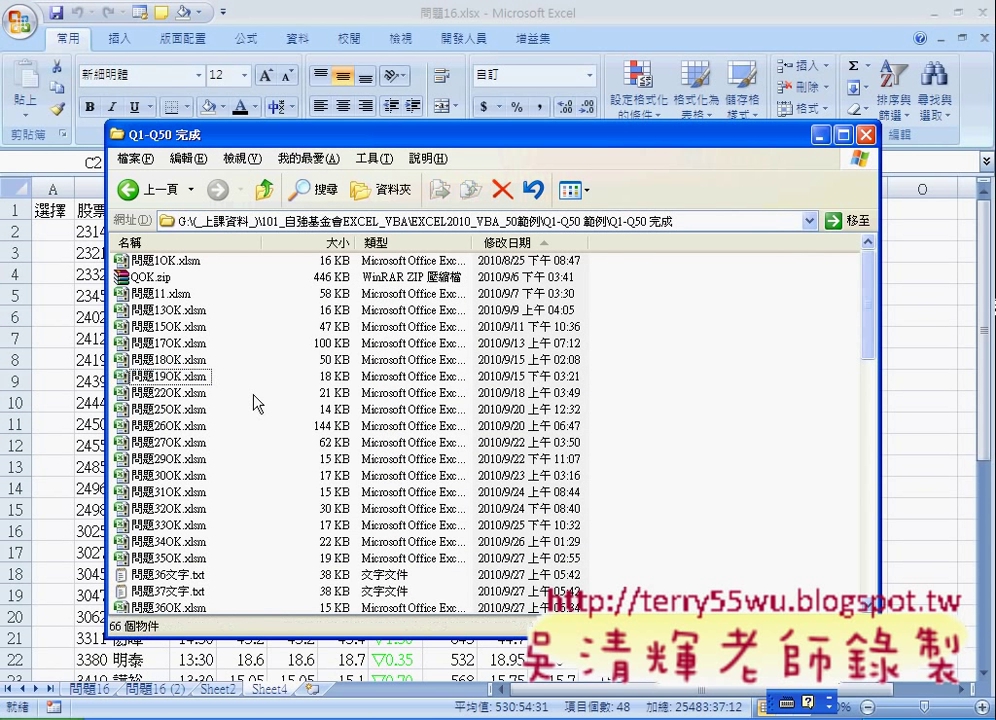
double_click(192, 377)
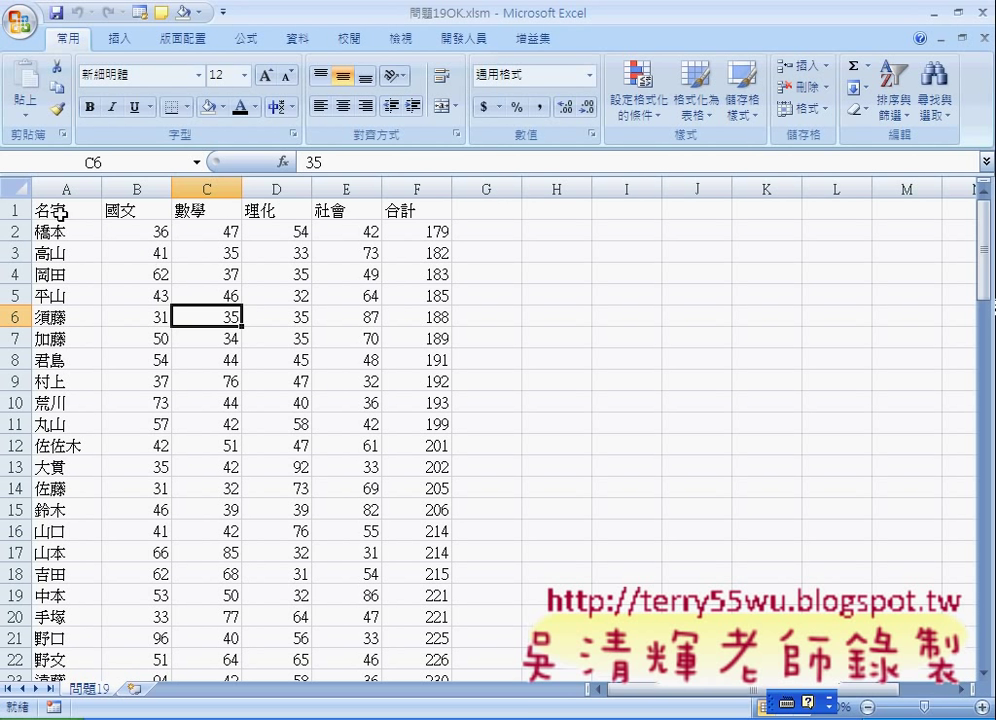
Browse the 問題19 score table from the header row down to its last student row.
mouse_move(42, 209)
left_mouse_down()
mouse_move(341, 218)
mouse_move(341, 232)
left_mouse_up()
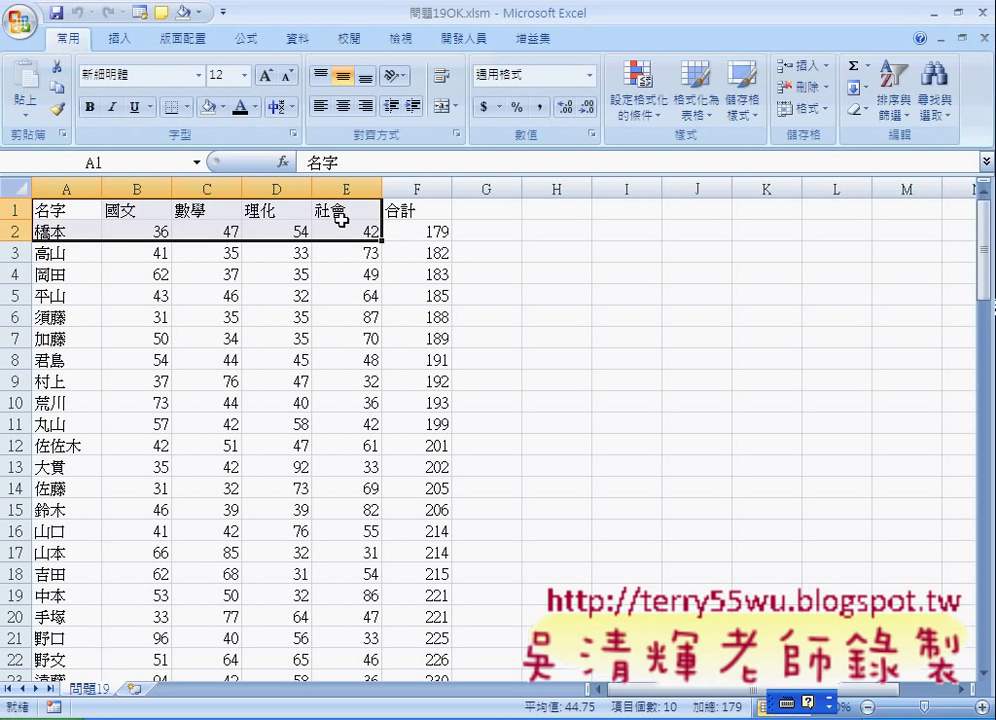
scroll(269, 365, "down", 3)
scroll(269, 365, "down", 6)
scroll(269, 365, "down", 3)
scroll(268, 363, "down", 7)
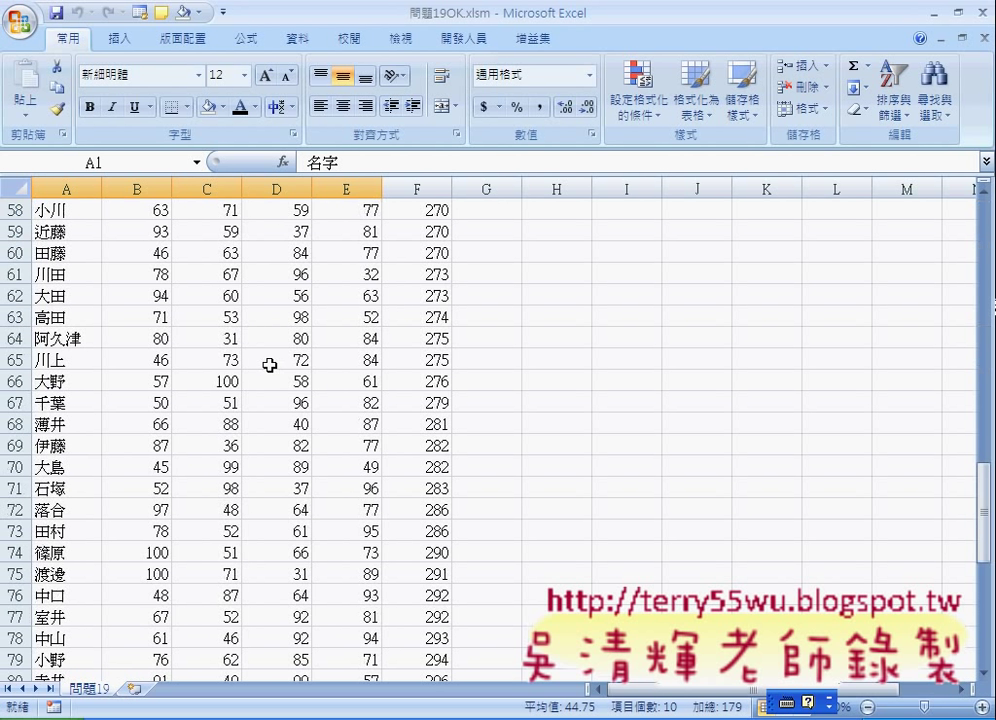
scroll(230, 340, "up", 9)
scroll(150, 295, "up", 6)
scroll(80, 245, "up", 4)
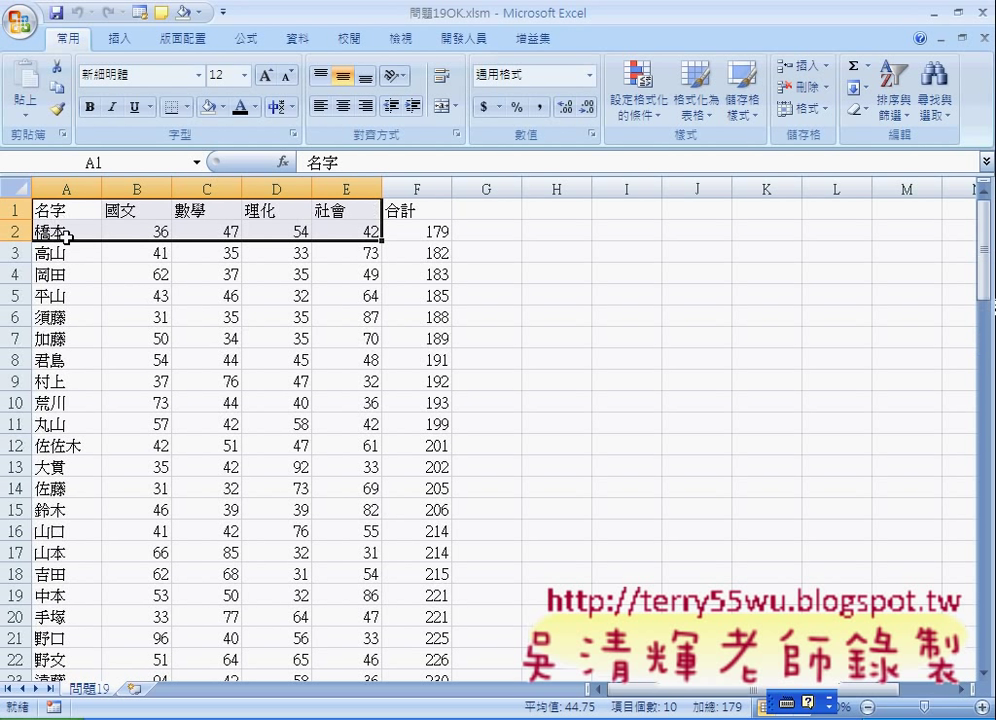
left_click(69, 233)
key("ctrl+Down")
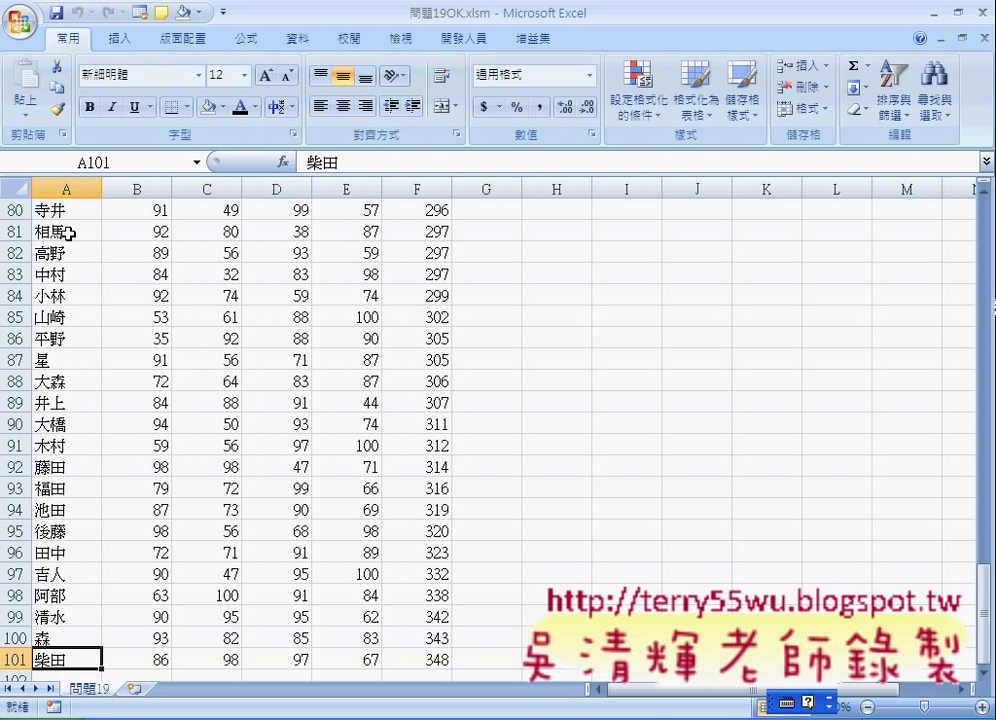
key("ctrl+Up")
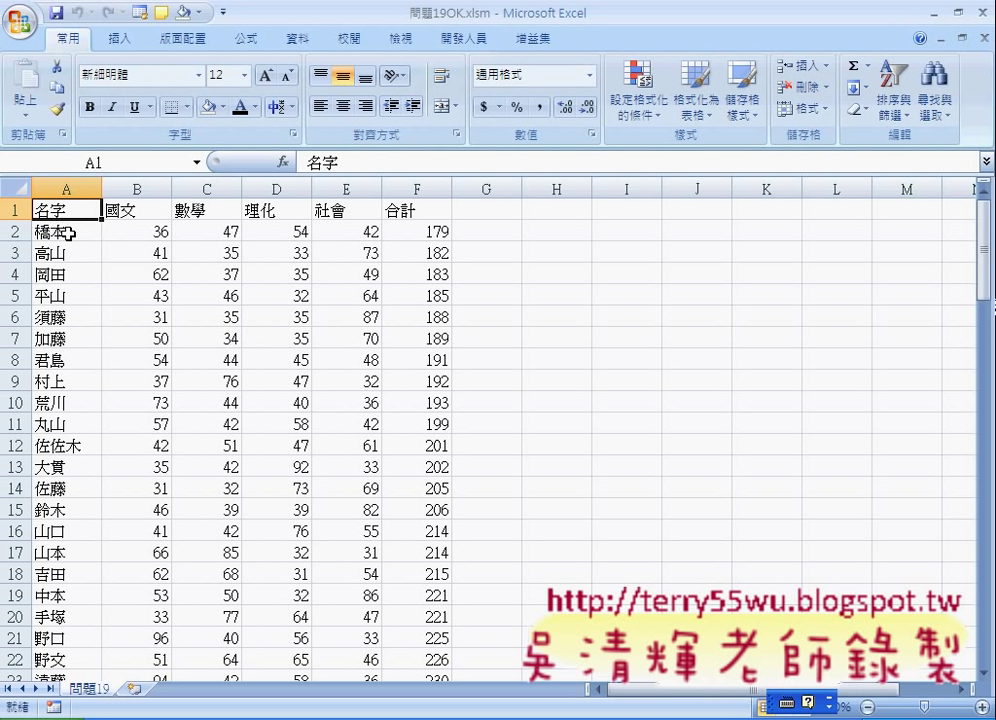
Select the subject headers A1:E1 together with 橋本's scores in A2:E2.
left_click(69, 233)
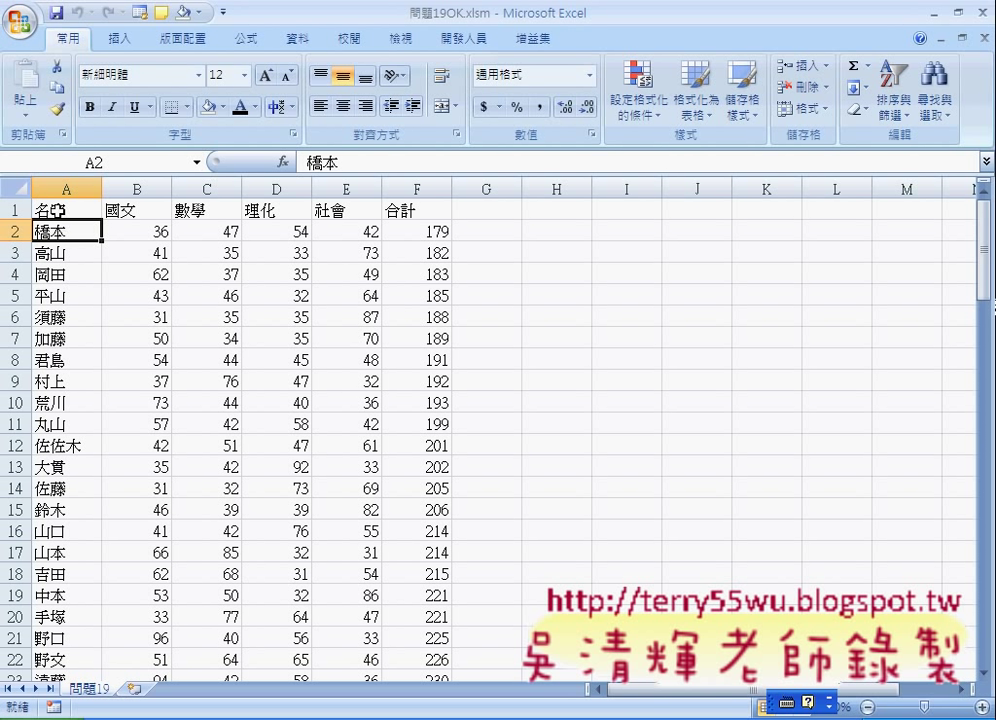
left_click_drag(70, 210, 350, 216)
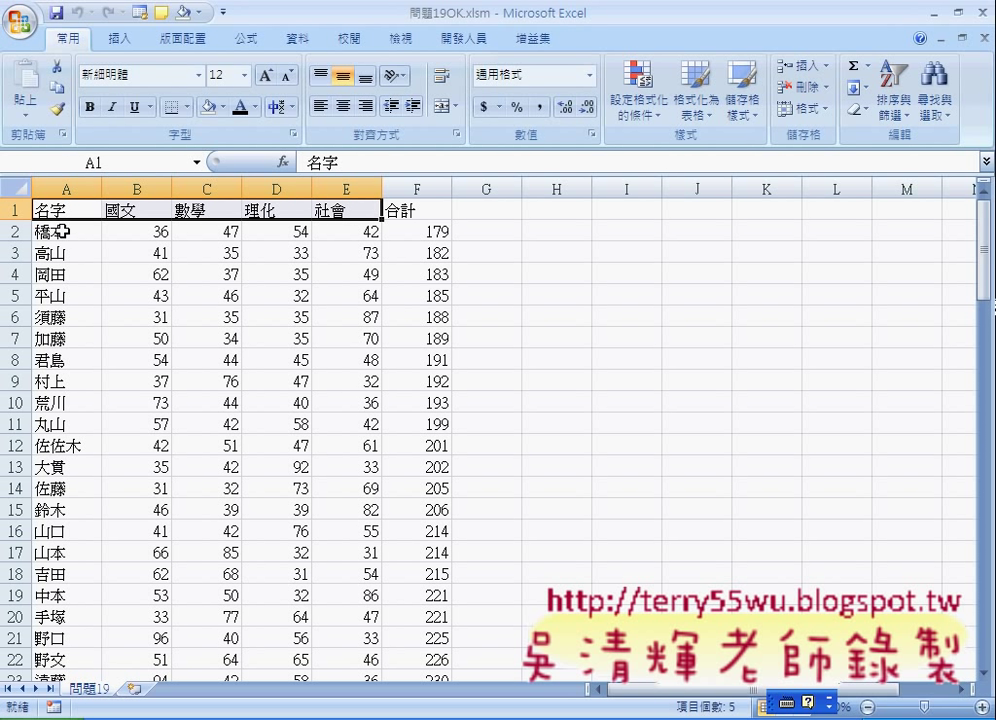
left_click_drag(61, 230, 364, 238)
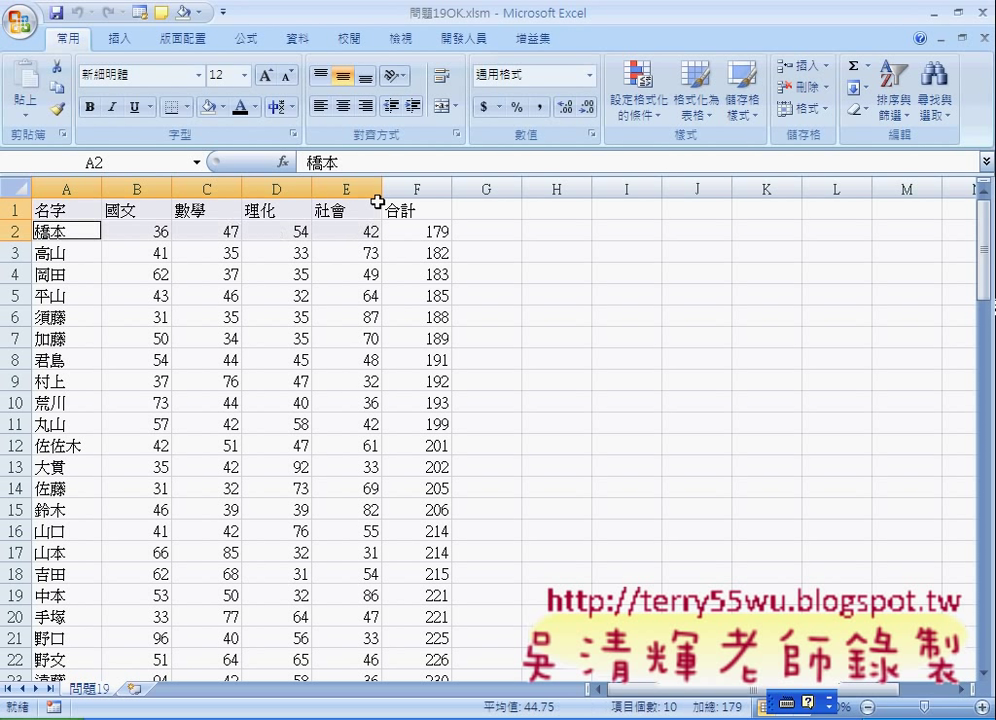
Insert a clustered column chart of 橋本's four subject scores and shrink it.
left_click(120, 38)
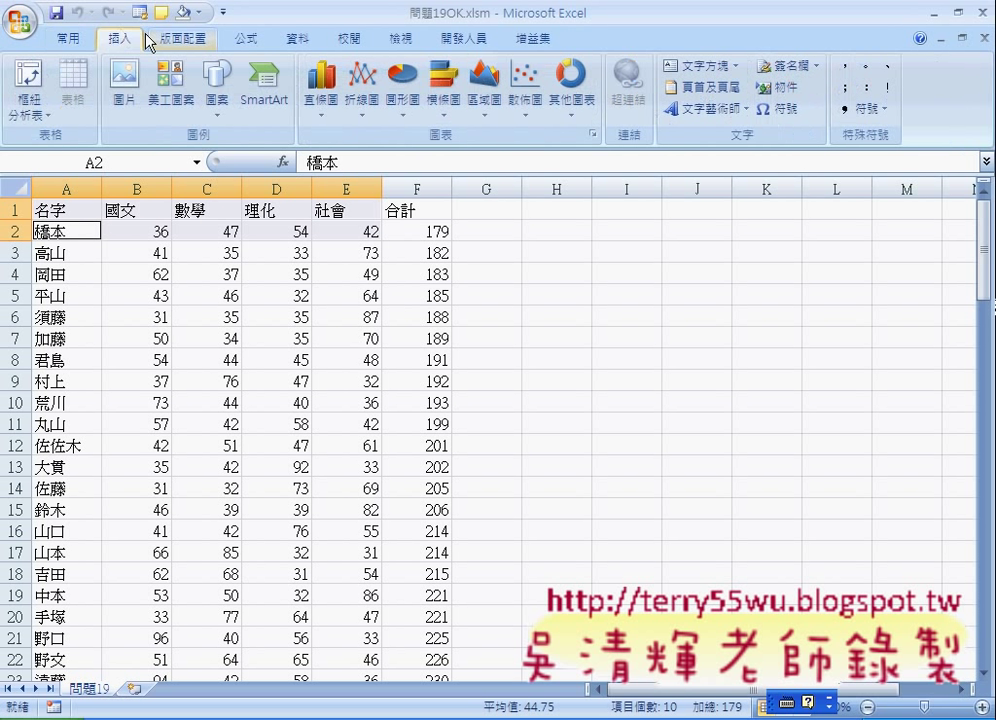
left_click(323, 112)
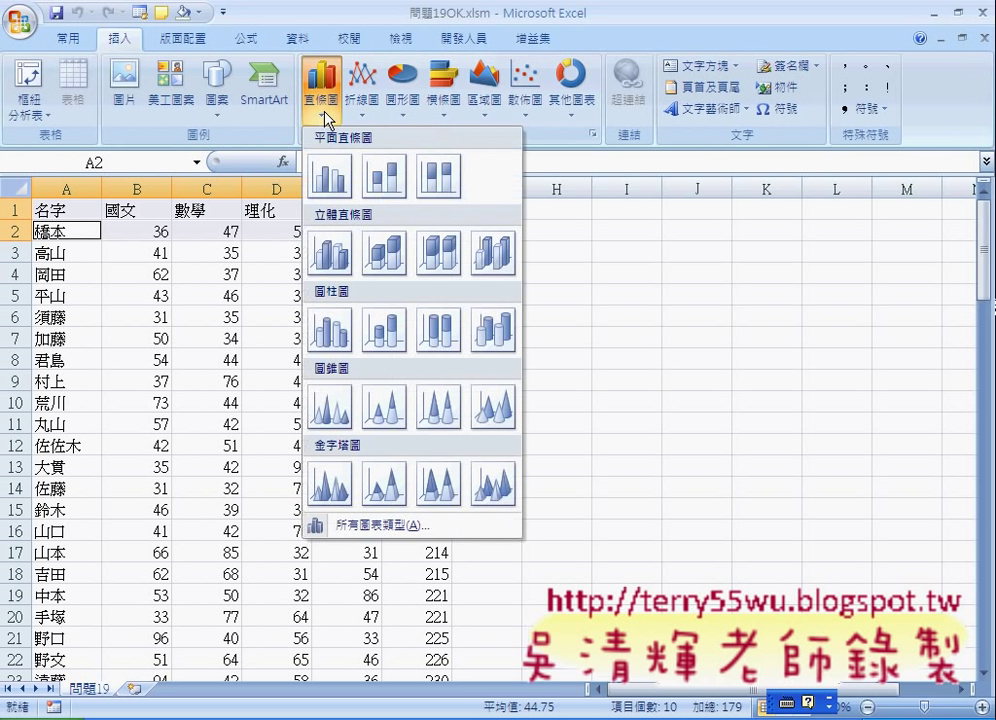
left_click(331, 177)
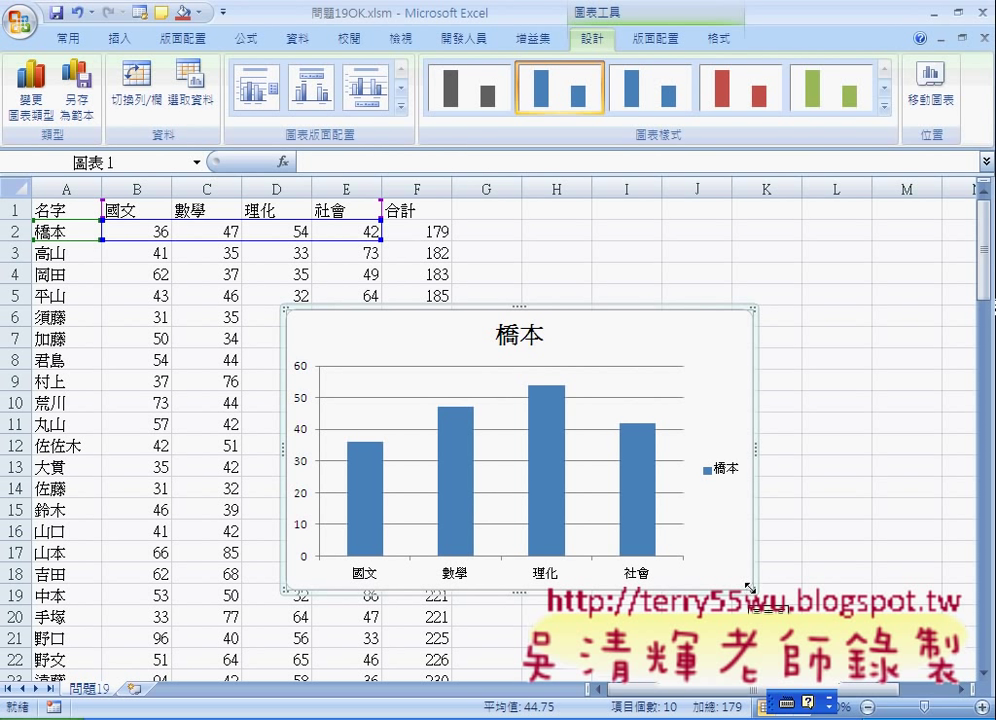
left_click_drag(746, 588, 600, 528)
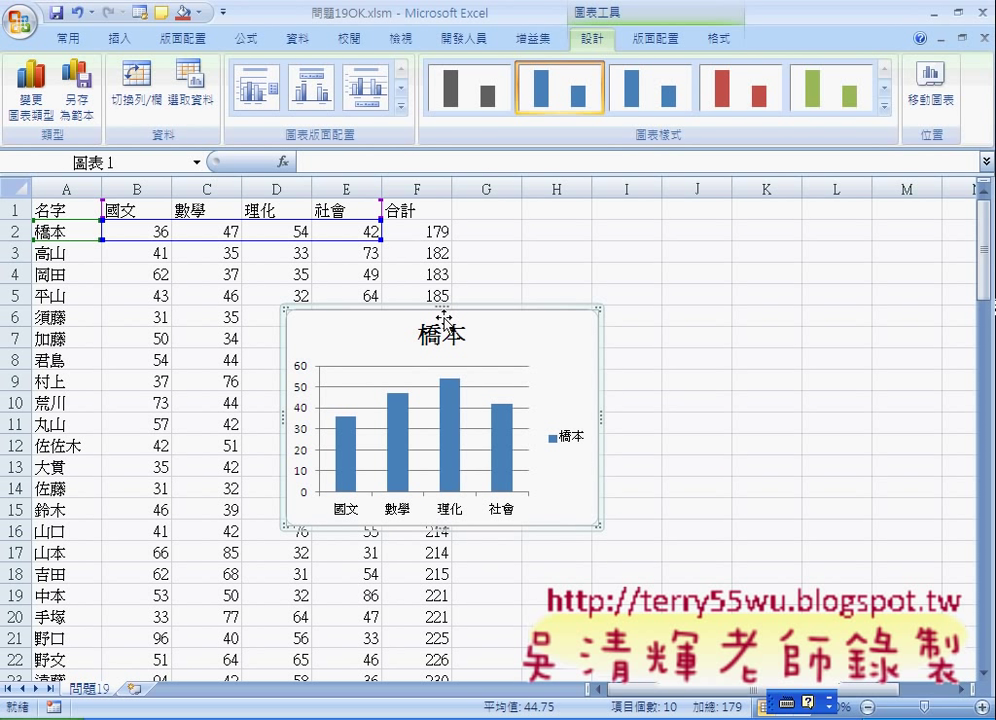
Add a new Sheet1 and move the 橋本 chart there, pasted at cell A1.
left_click(131, 689)
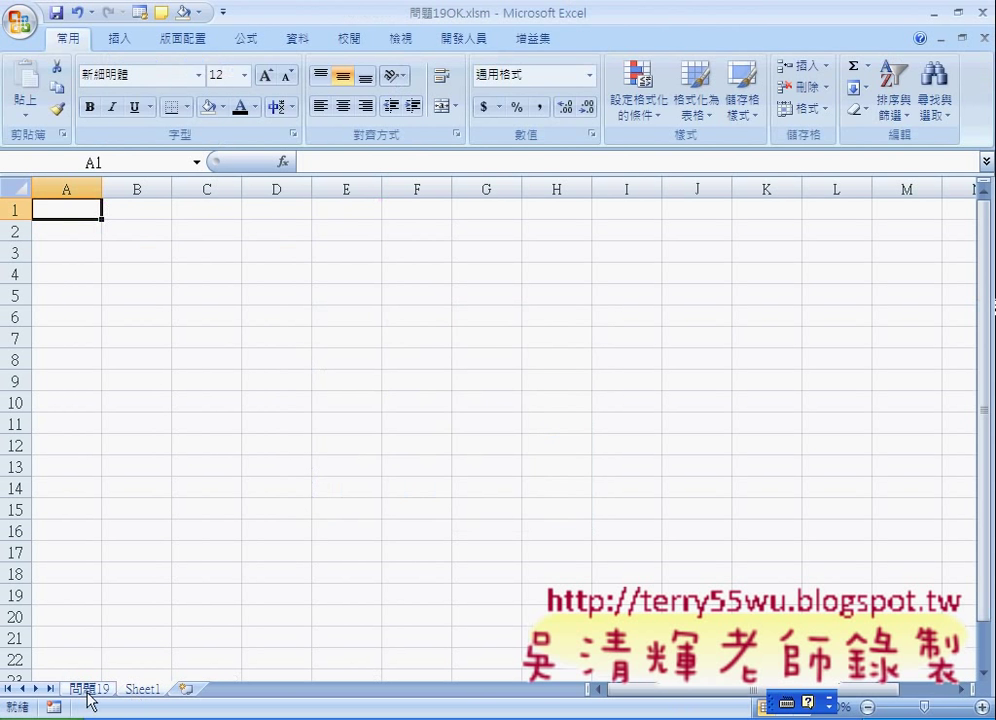
left_click(88, 690)
right_click(350, 311)
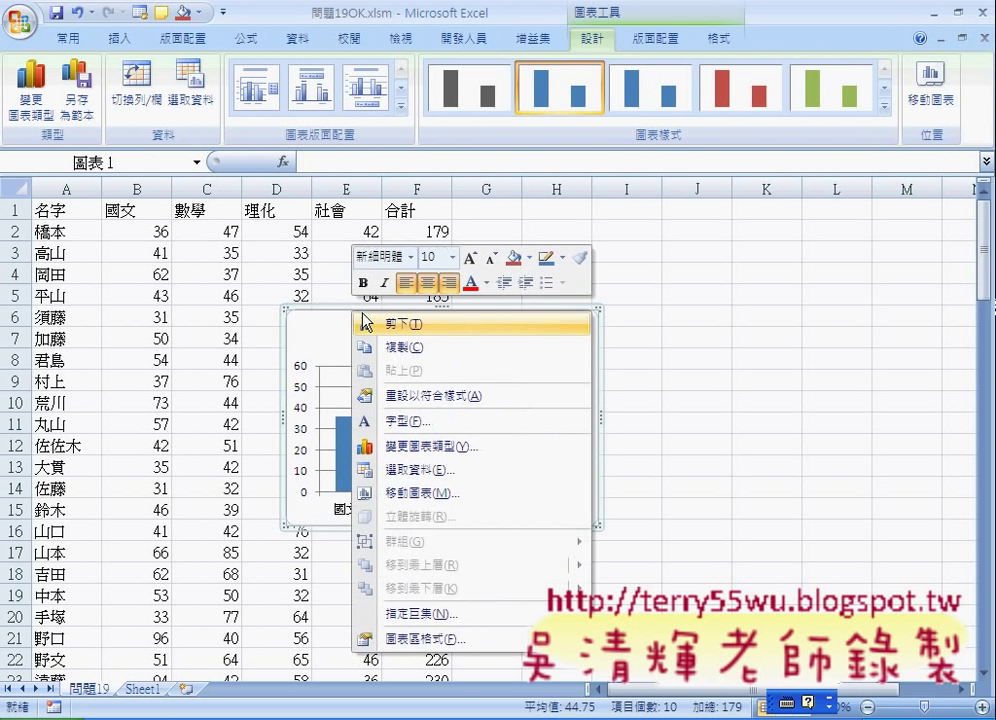
left_click(378, 322)
left_click(142, 689)
left_click(82, 260)
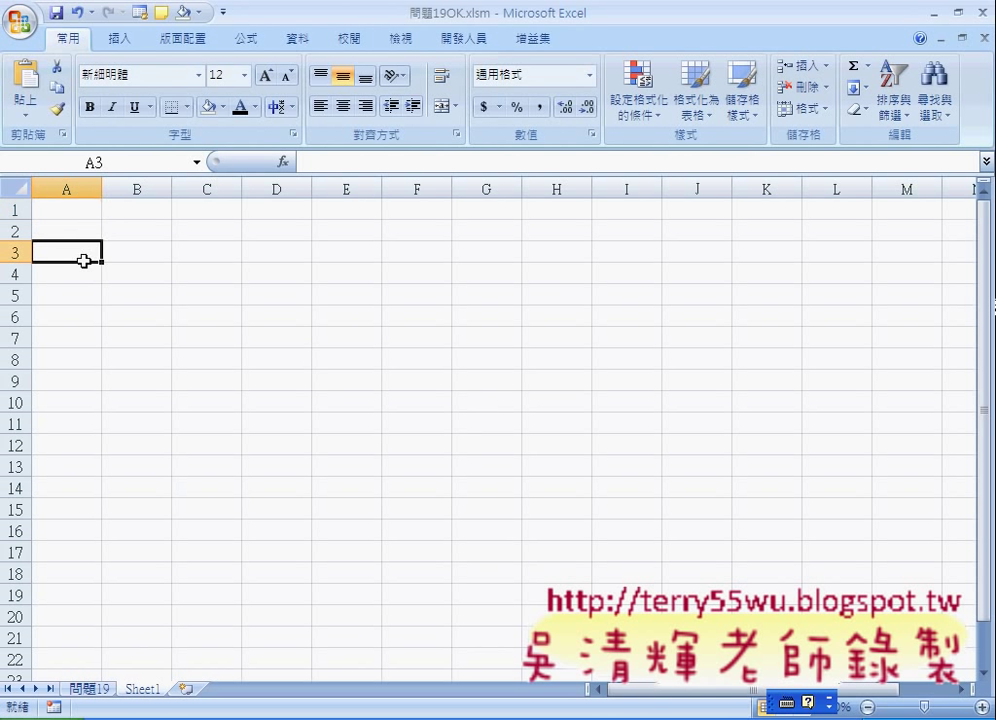
right_click(82, 260)
left_click(53, 207)
right_click(53, 207)
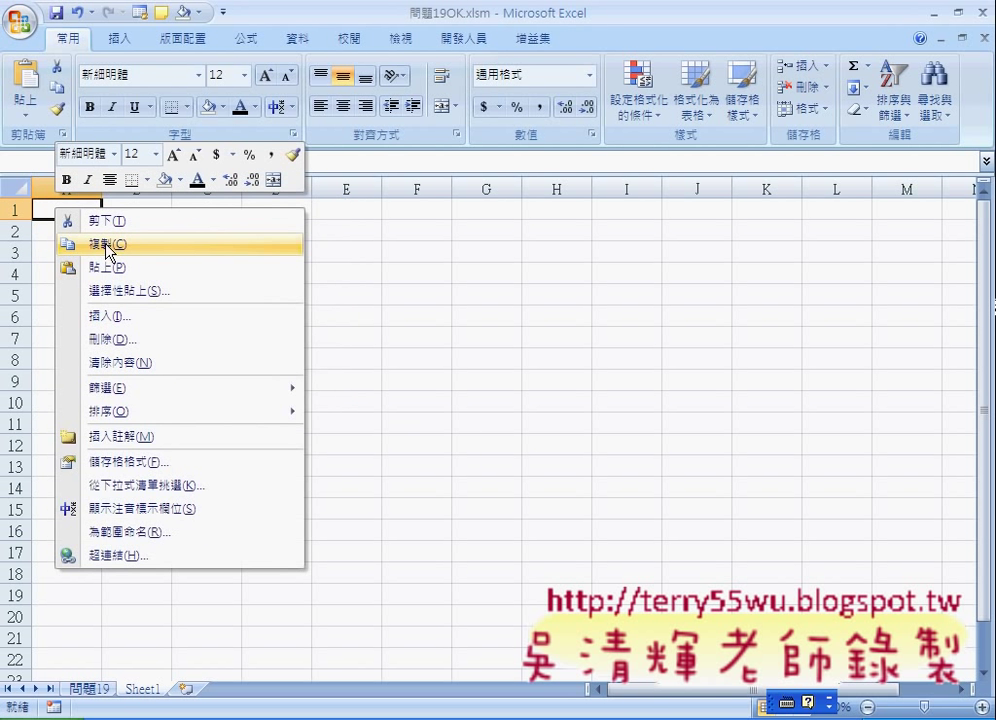
left_click(111, 256)
Back on 問題19, select headers A1:E1 plus 高山's scores A3:E3.
left_click(89, 689)
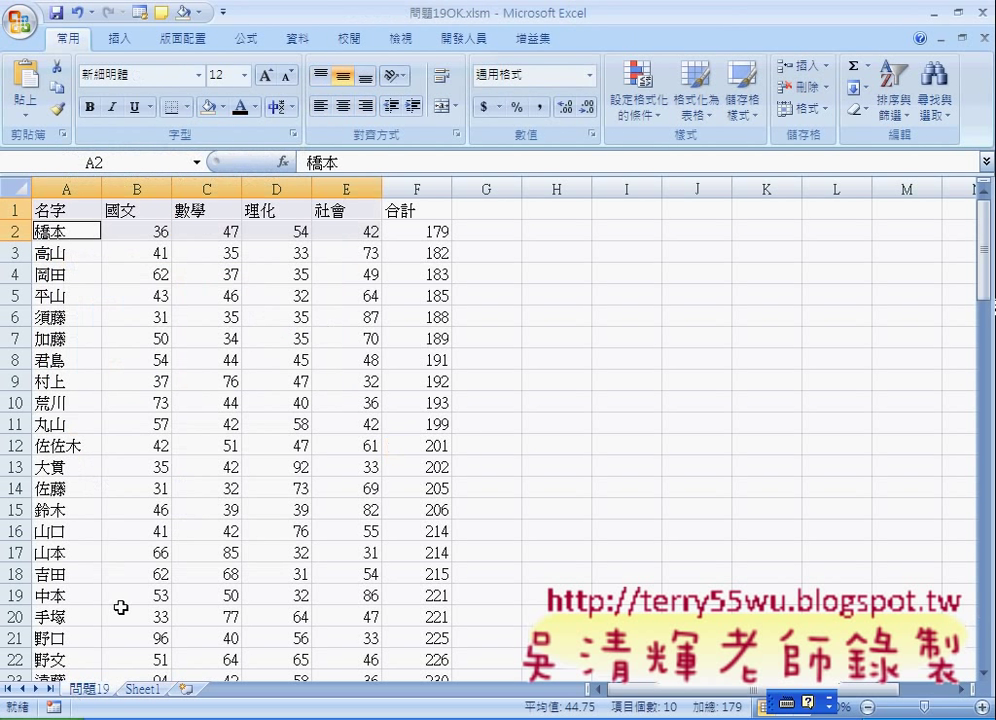
left_click_drag(80, 212, 336, 212)
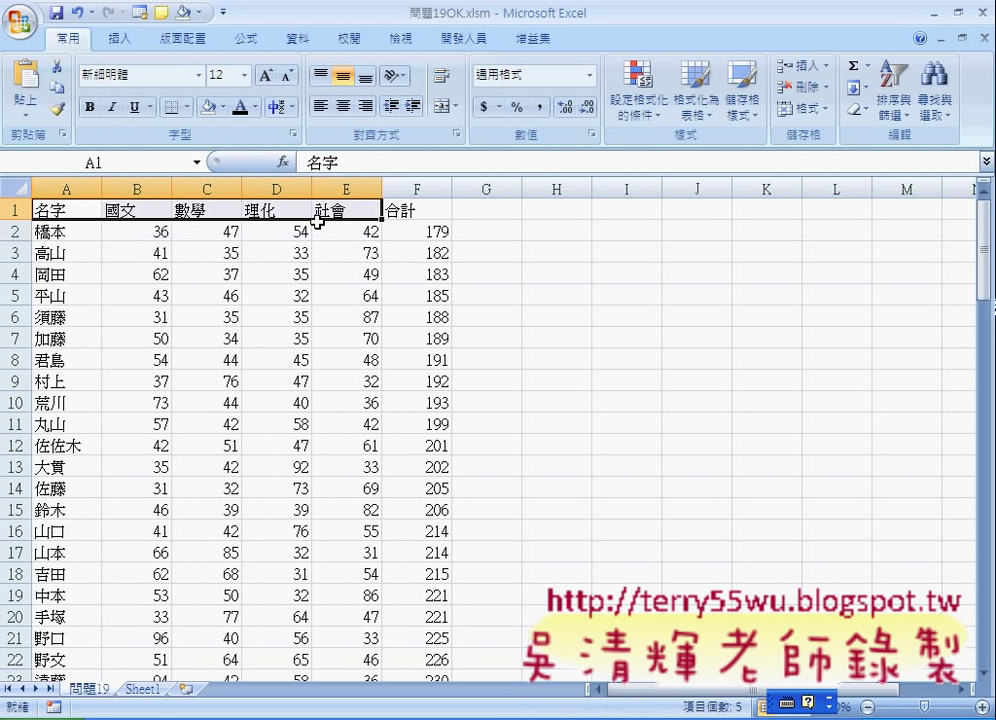
left_click_drag(71, 256, 344, 253)
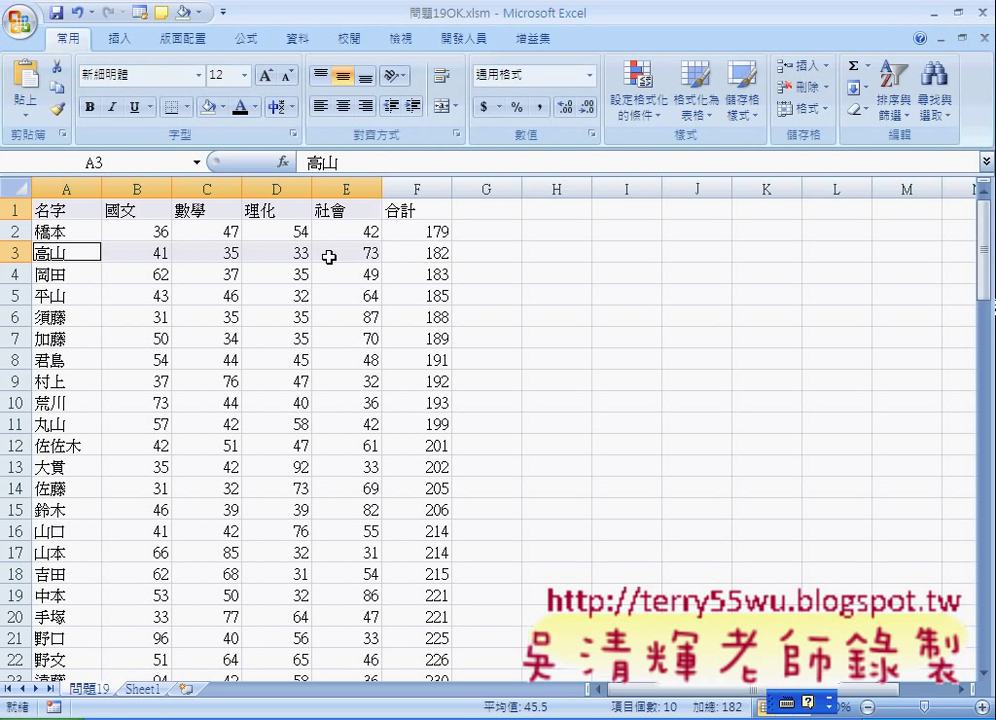
Insert a clustered column chart of 高山's four subject scores and shrink it.
left_click(118, 38)
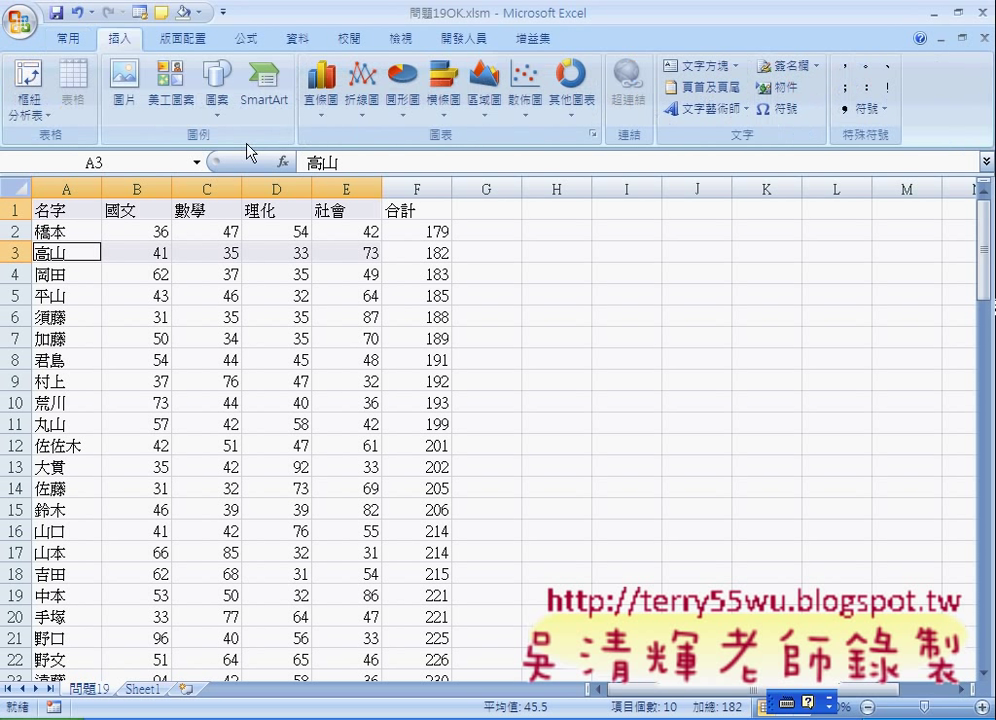
left_click(321, 105)
left_click(336, 171)
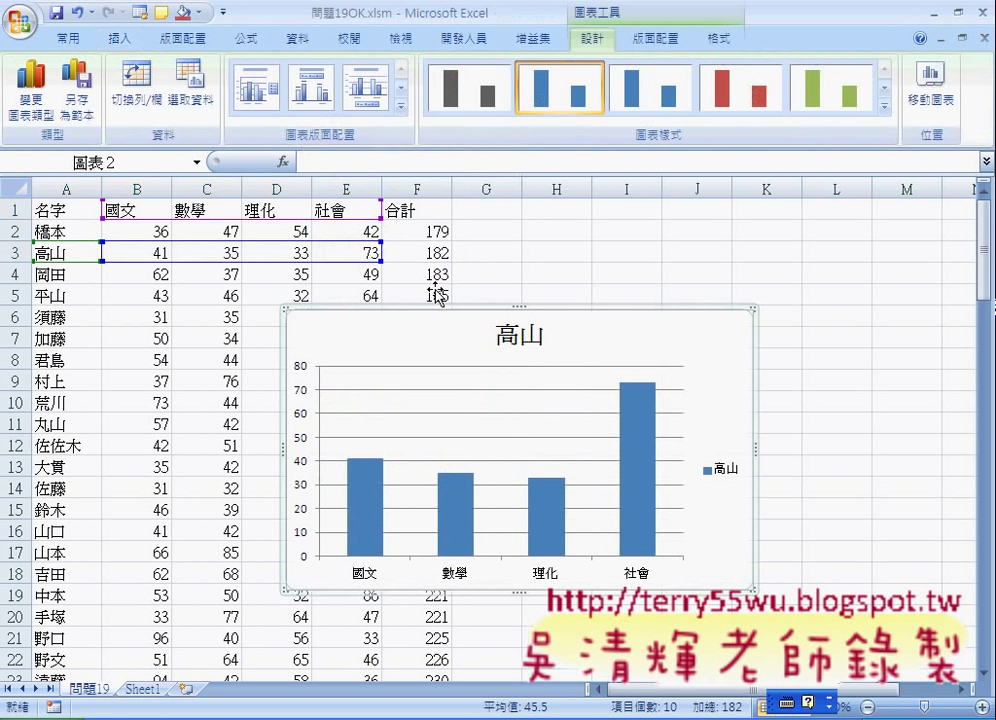
left_click_drag(749, 587, 540, 515)
Cut the 高山 chart and paste it at cell F1 on Sheet1.
right_click(492, 322)
left_click(492, 322)
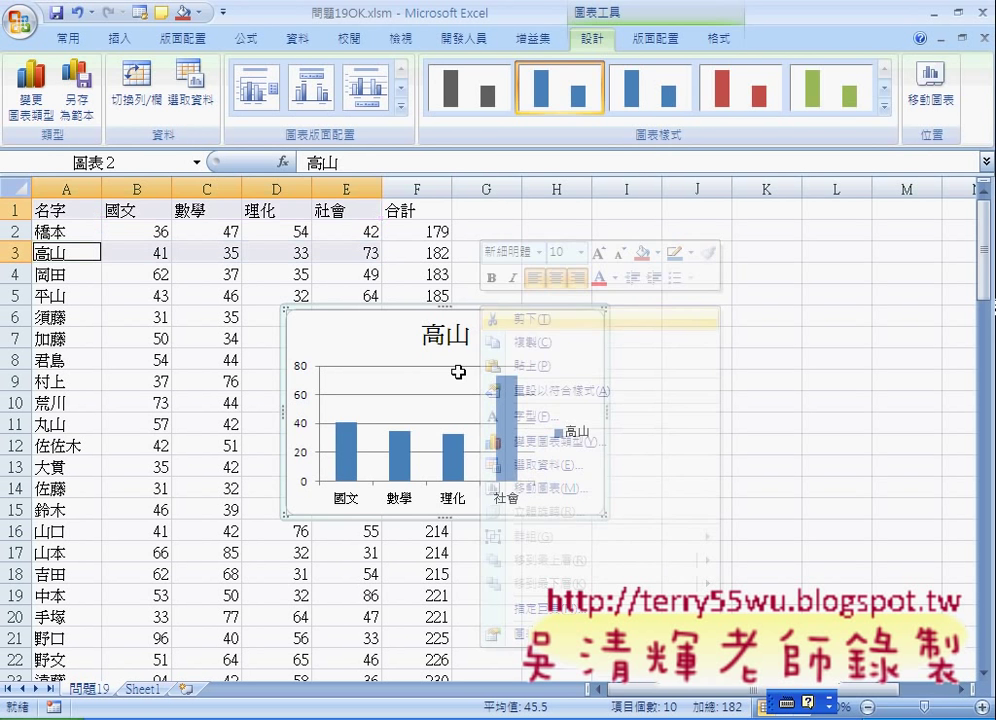
left_click(142, 689)
key("ctrl+v")
left_click(421, 210)
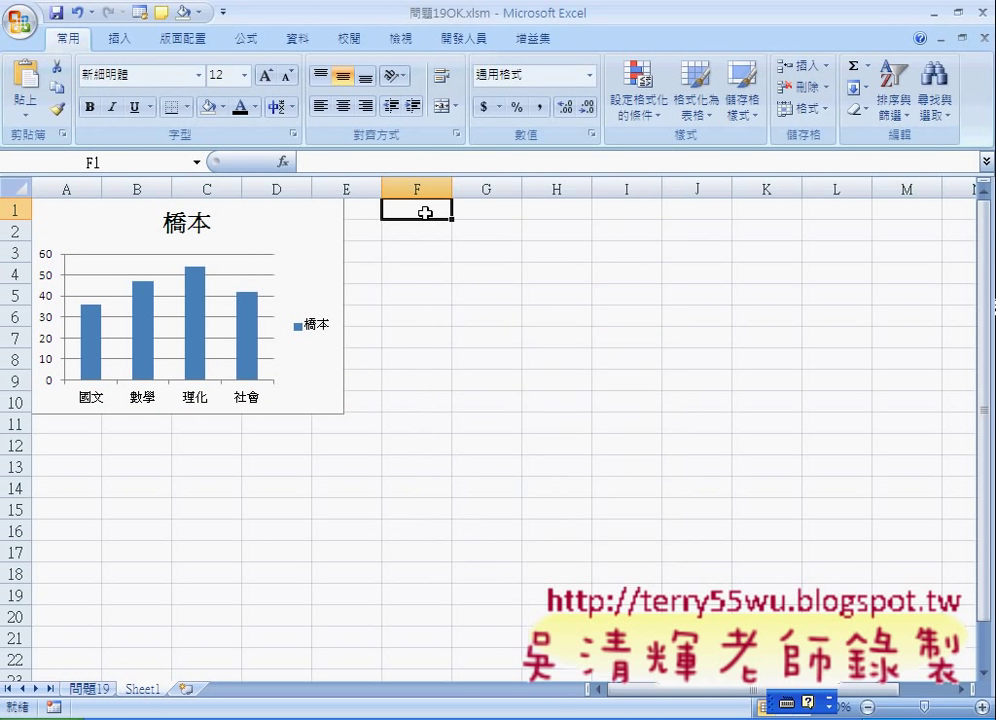
right_click(421, 210)
left_click(471, 271)
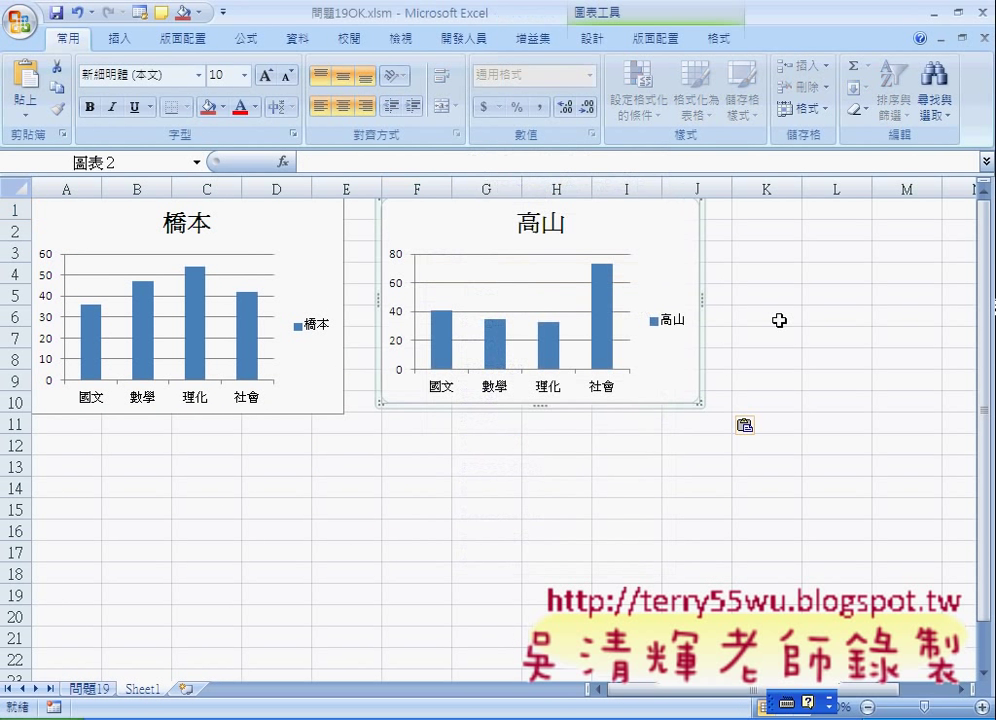